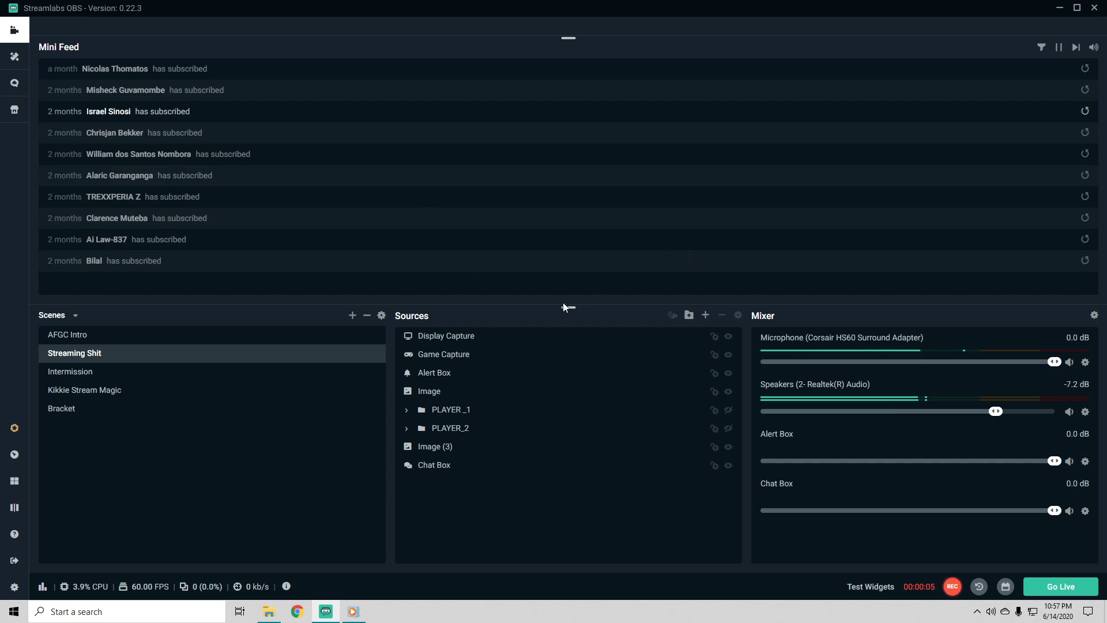
# Shrink the Mini Feed, then view the Stream settings for YouTube / YouTube Gaming.
pyautogui.moveTo(563, 304); pyautogui.dragTo(566, 166)
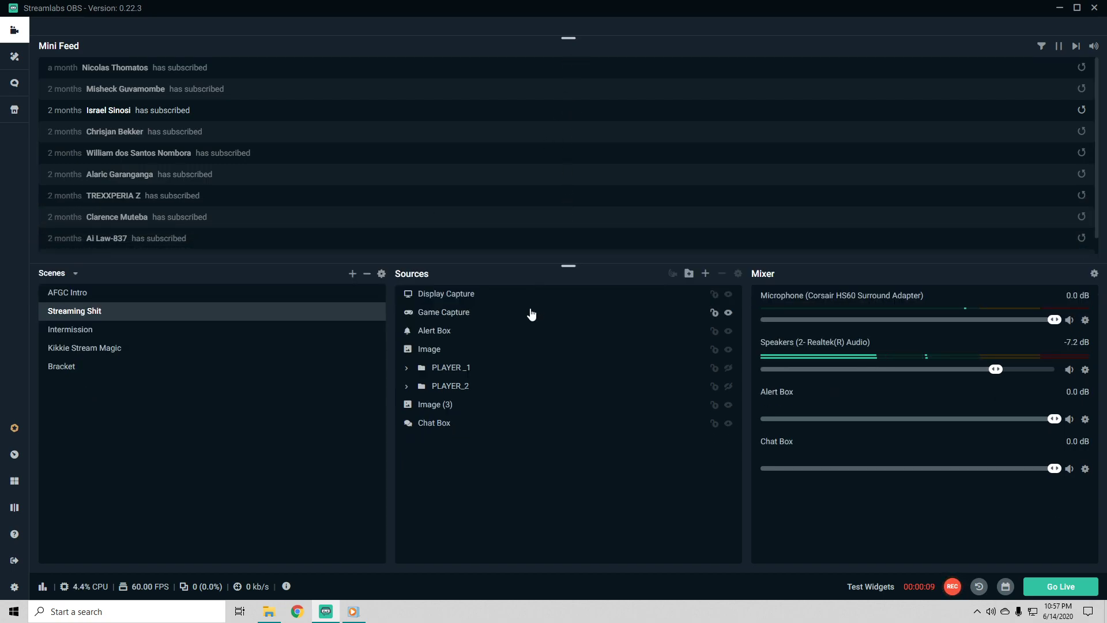
pyautogui.click(13, 590)
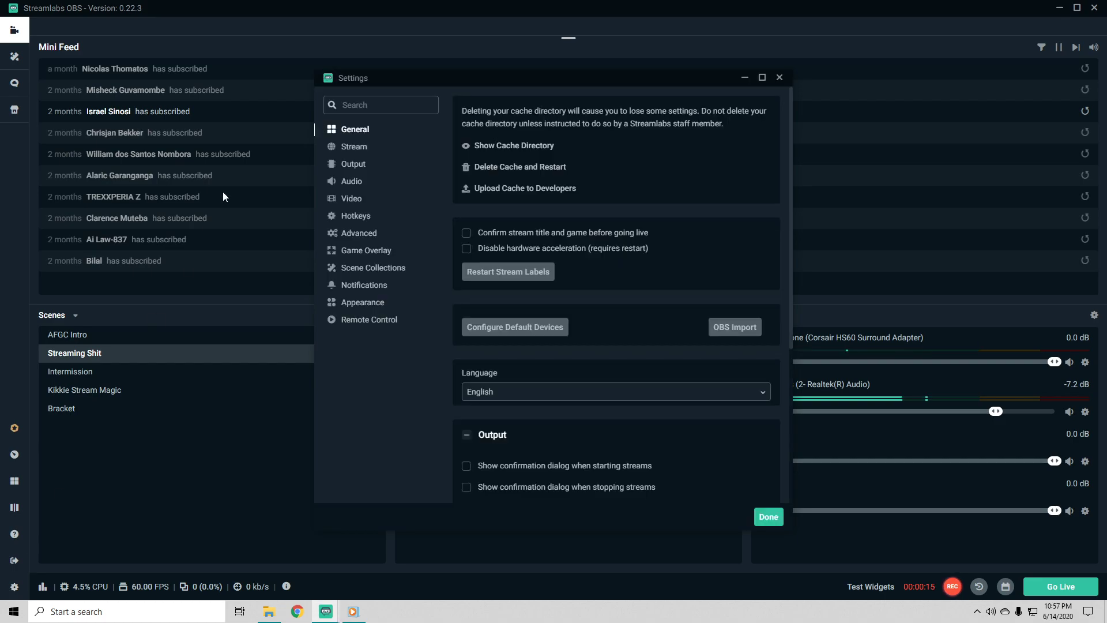
pyautogui.scroll(-2, 636, 225)
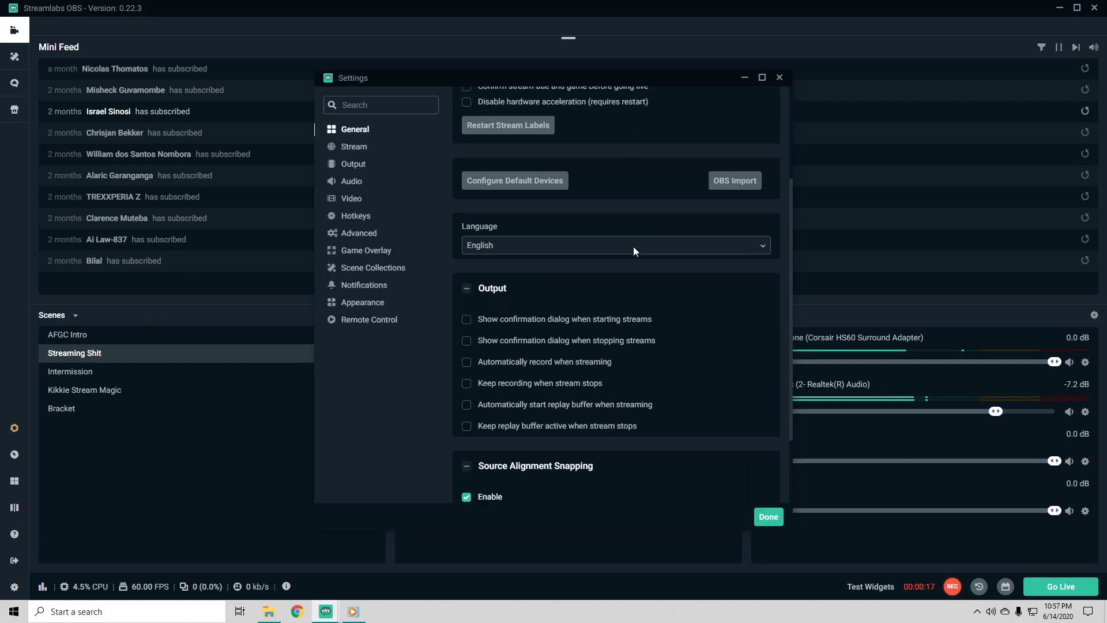
pyautogui.scroll(-1, 640, 260)
pyautogui.scroll(3, 644, 271)
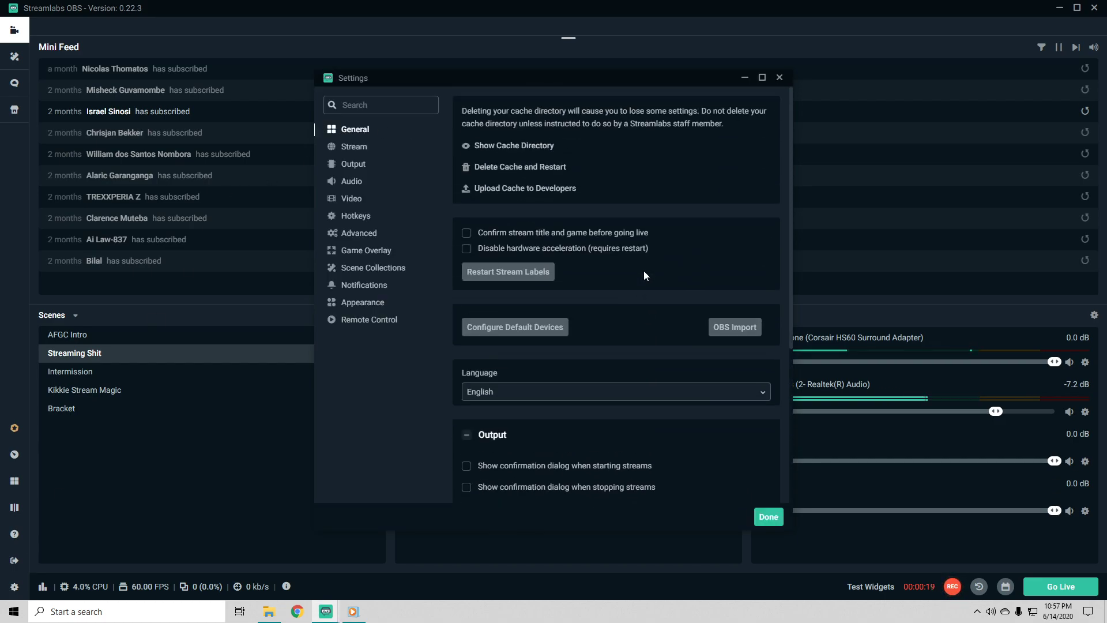
pyautogui.scroll(-2, 659, 291)
pyautogui.scroll(2, 658, 291)
pyautogui.click(354, 148)
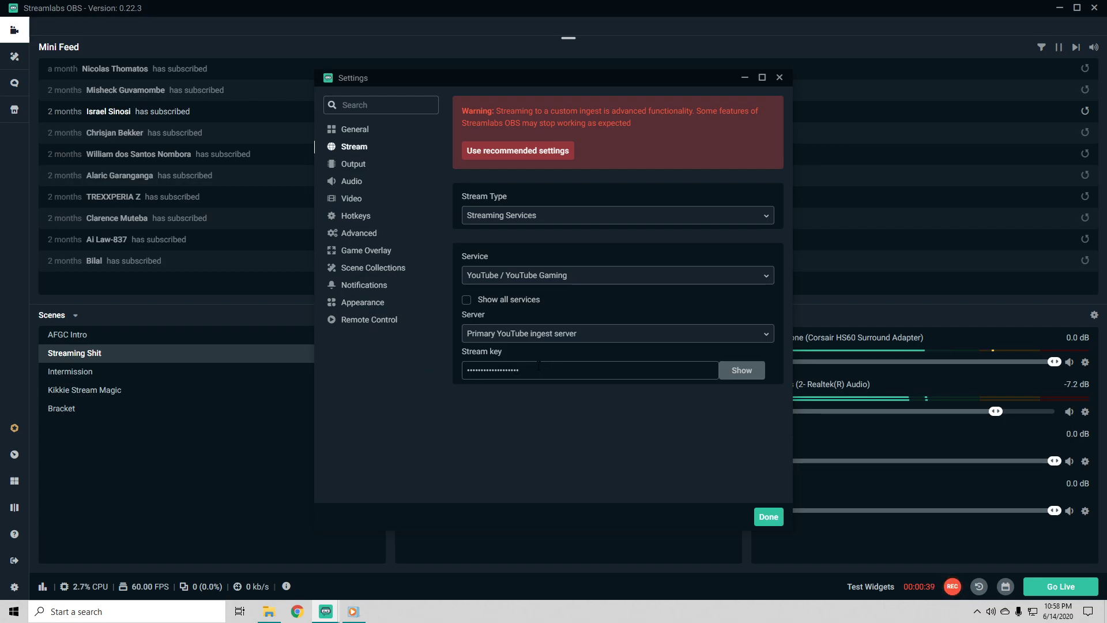
# Review streaming output: Advanced mode, NVENC encoder, CBR at 4500 bitrate, Max Quality preset.
pyautogui.click(353, 165)
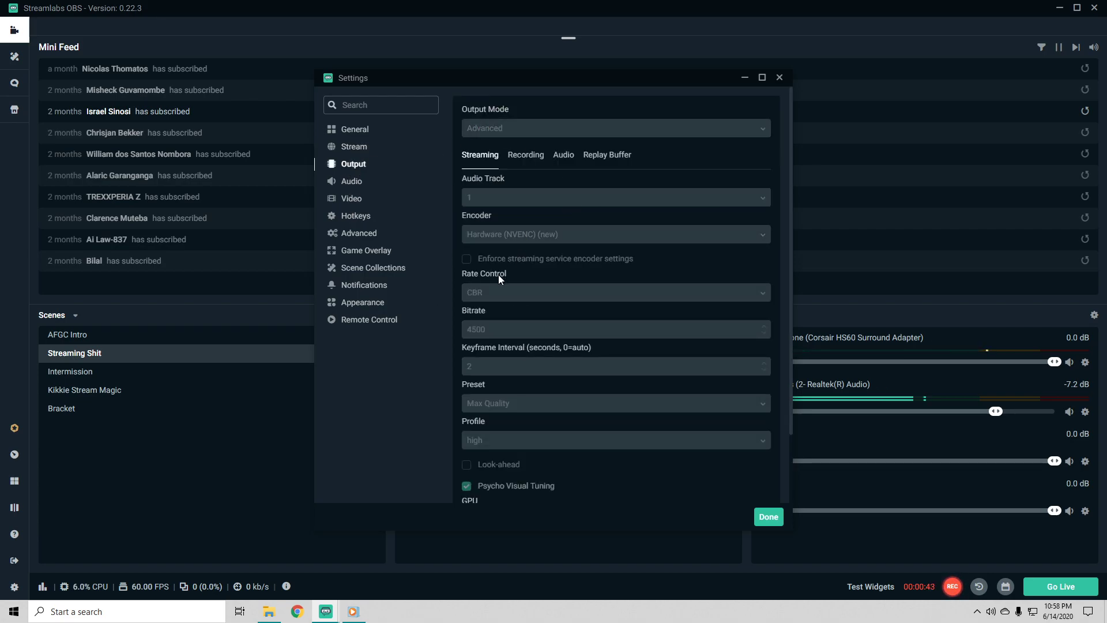
pyautogui.scroll(-1, 502, 228)
pyautogui.scroll(1, 503, 226)
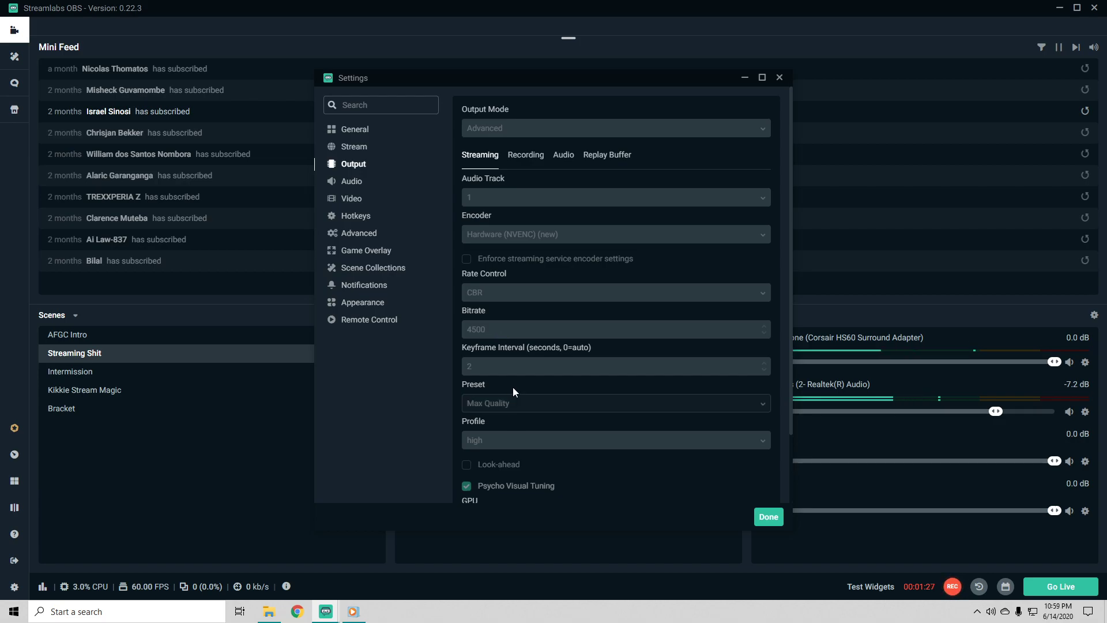
pyautogui.scroll(-1, 529, 392)
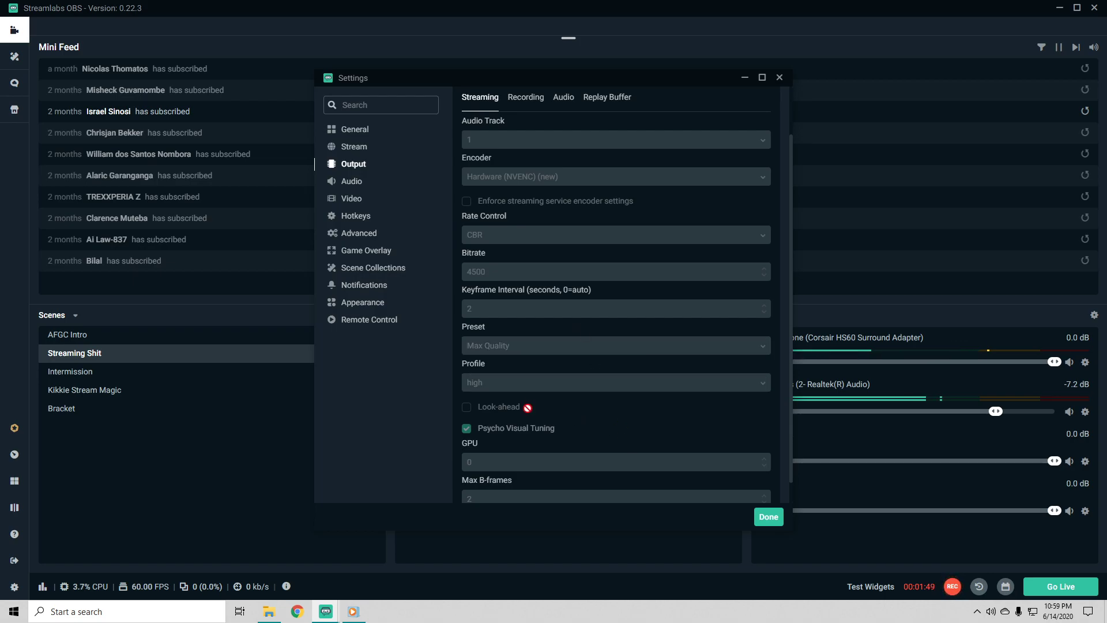
pyautogui.scroll(-1, 575, 423)
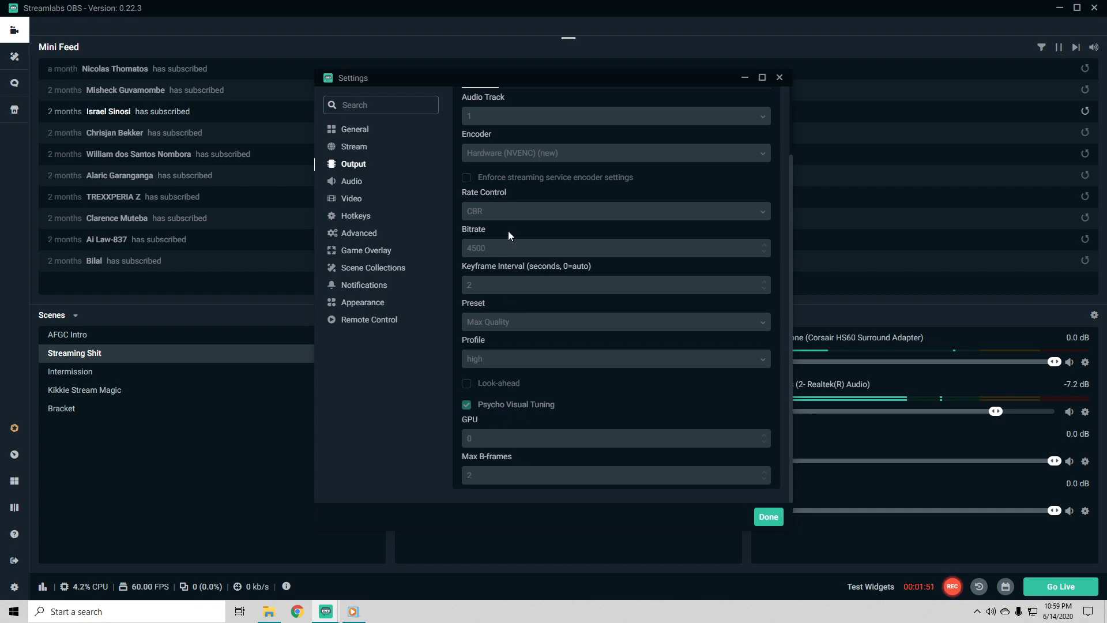
pyautogui.scroll(3, 505, 232)
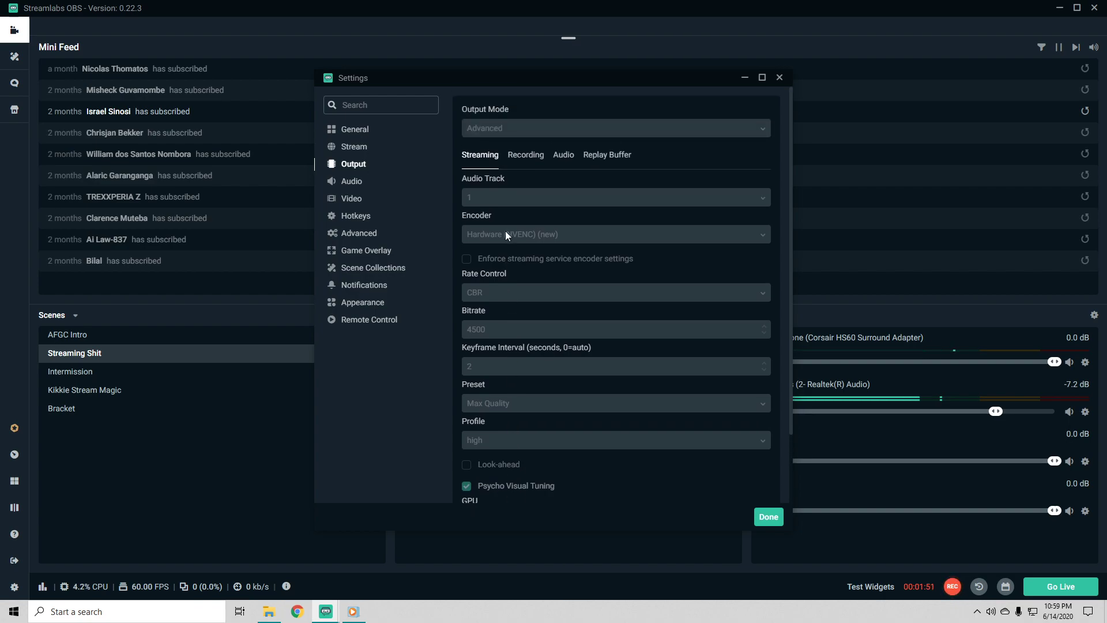
# Review recording output: standard type, mp4 format, Videos folder path, audio track 1.
pyautogui.click(528, 155)
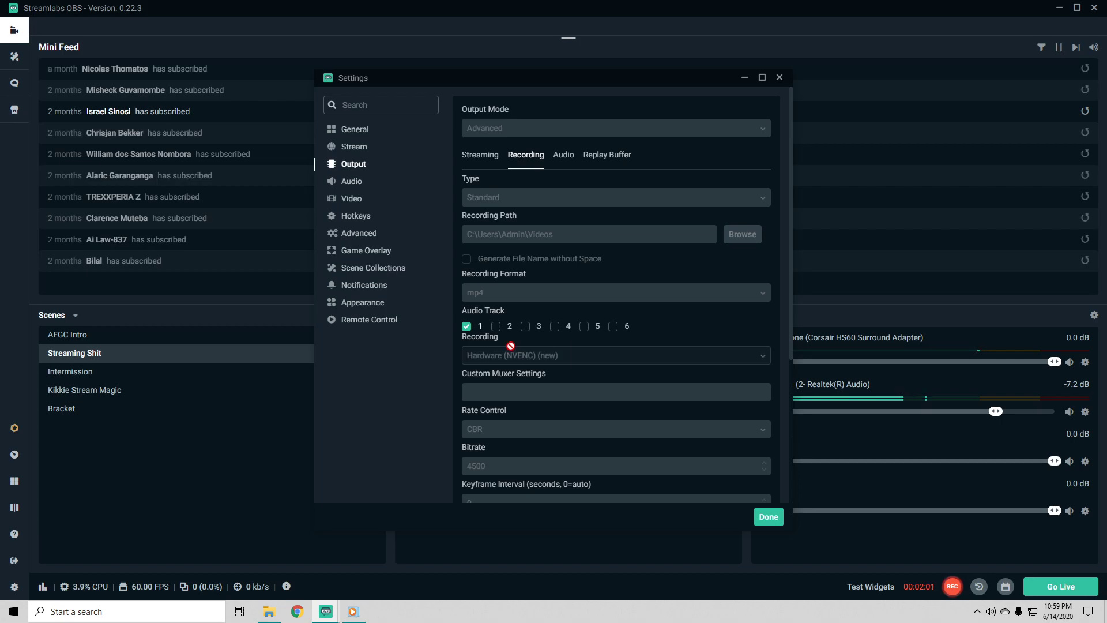
pyautogui.scroll(-1, 505, 347)
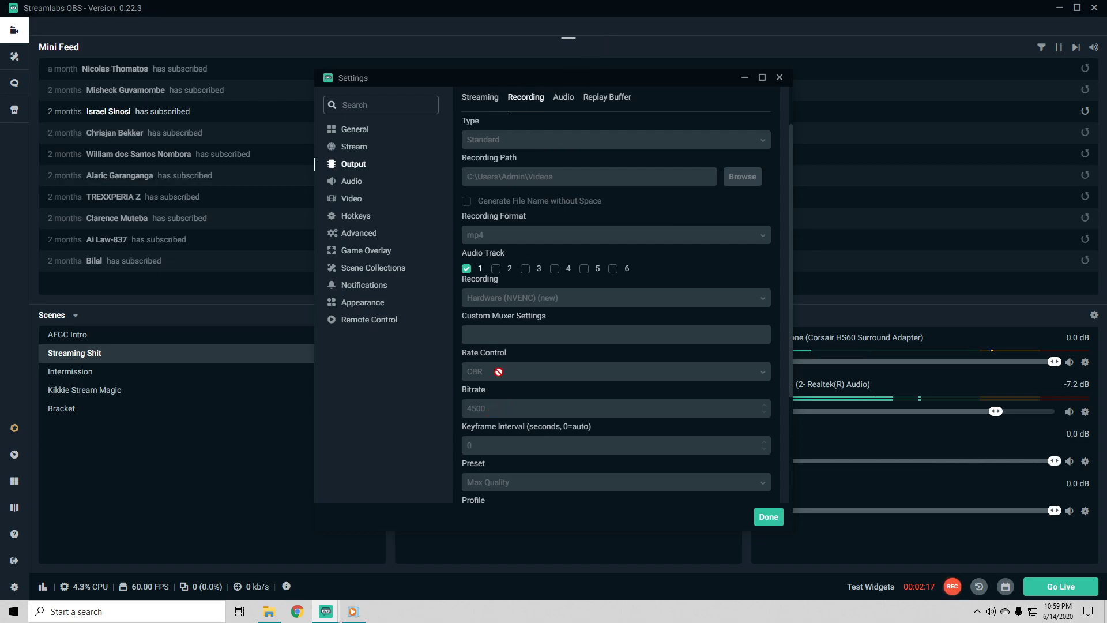
pyautogui.scroll(-3, 488, 406)
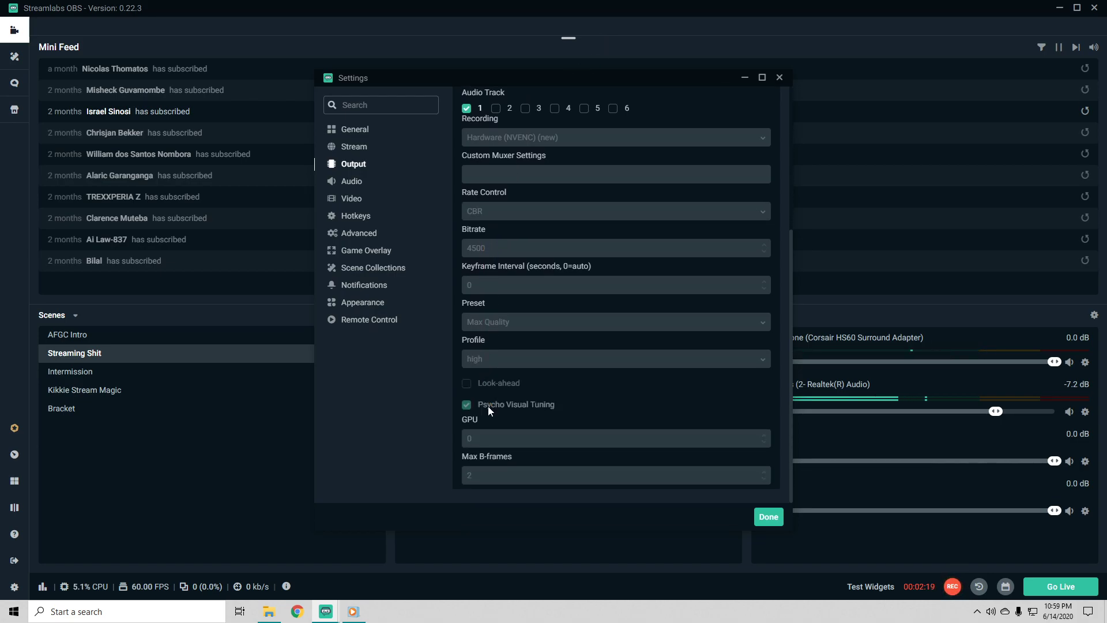
pyautogui.scroll(2, 504, 433)
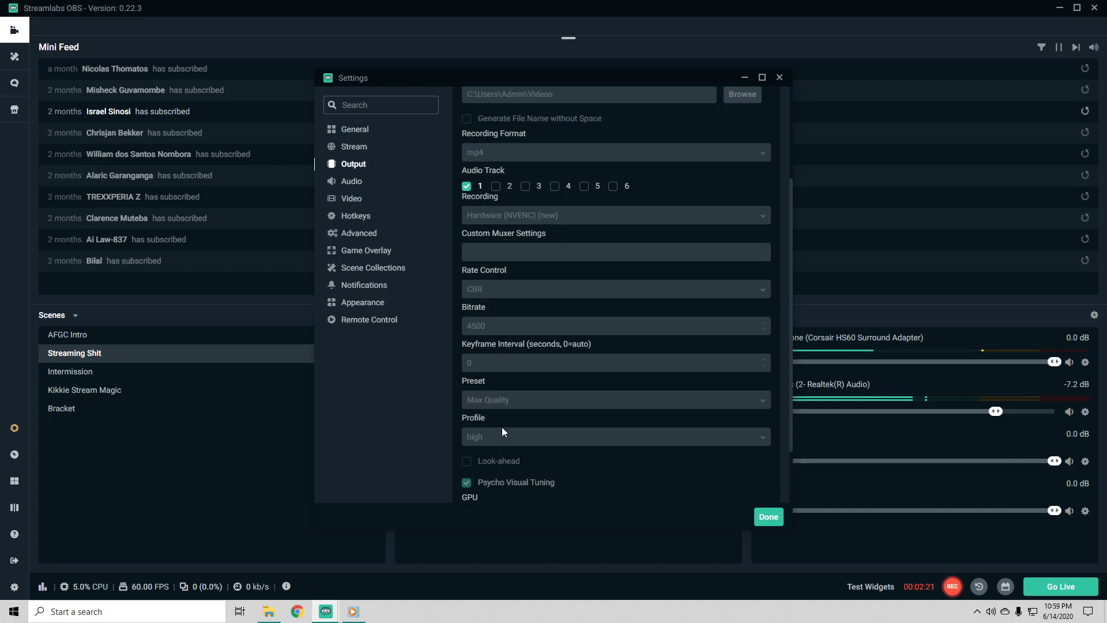
pyautogui.scroll(2, 504, 426)
# Check the 320 audio track bitrates, then view the Corsair HS60 audio devices.
pyautogui.click(563, 154)
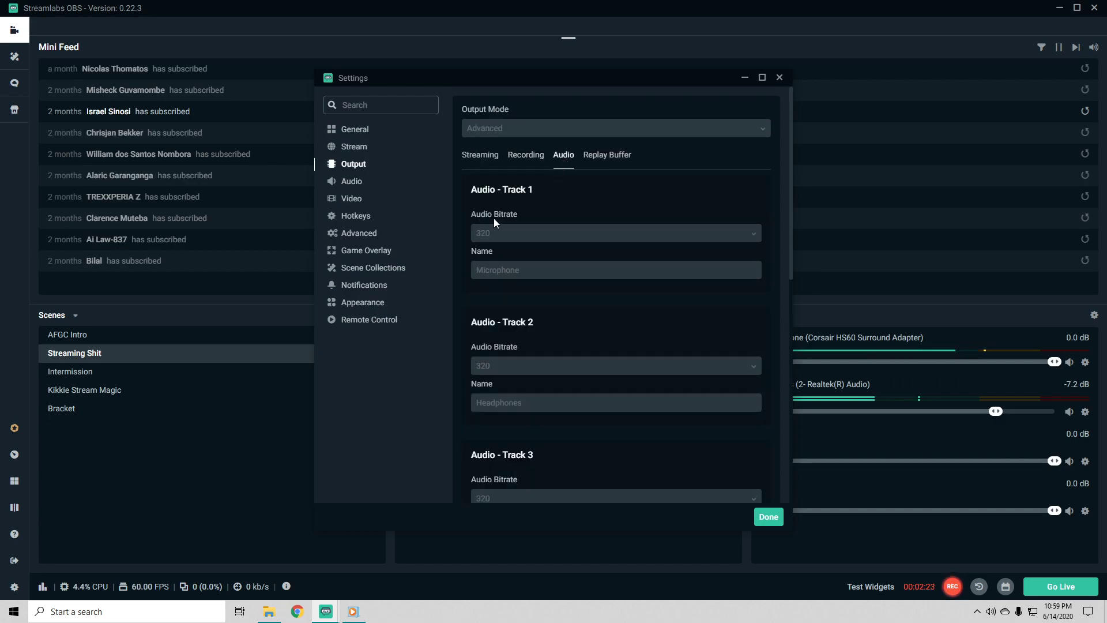
pyautogui.scroll(-6, 512, 293)
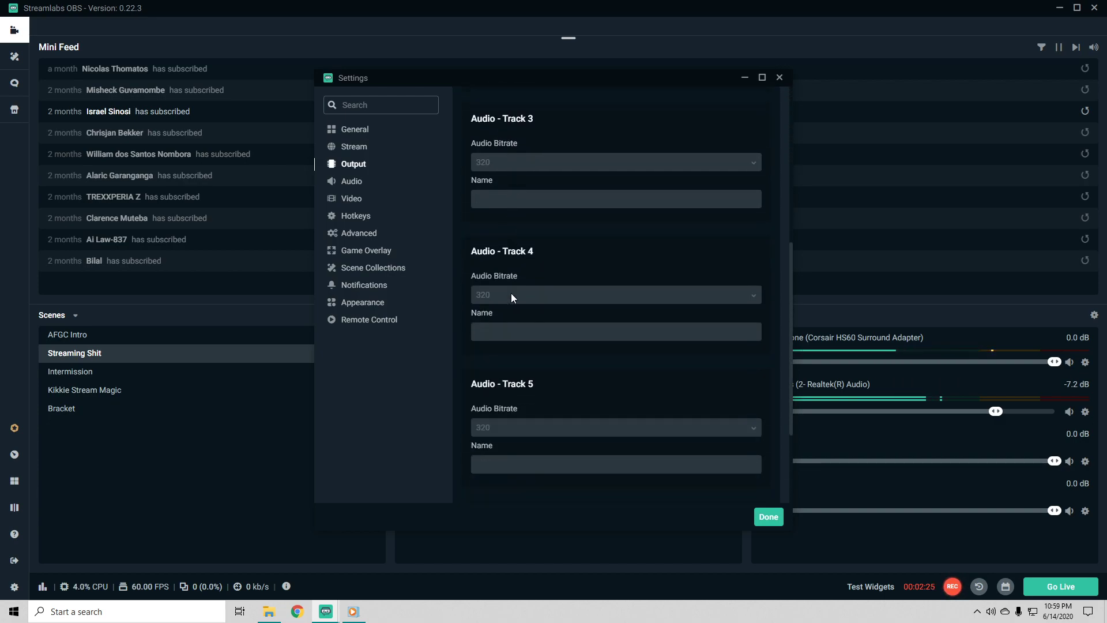
pyautogui.scroll(-1, 512, 293)
pyautogui.scroll(-2, 509, 292)
pyautogui.scroll(7, 508, 291)
pyautogui.scroll(2, 508, 291)
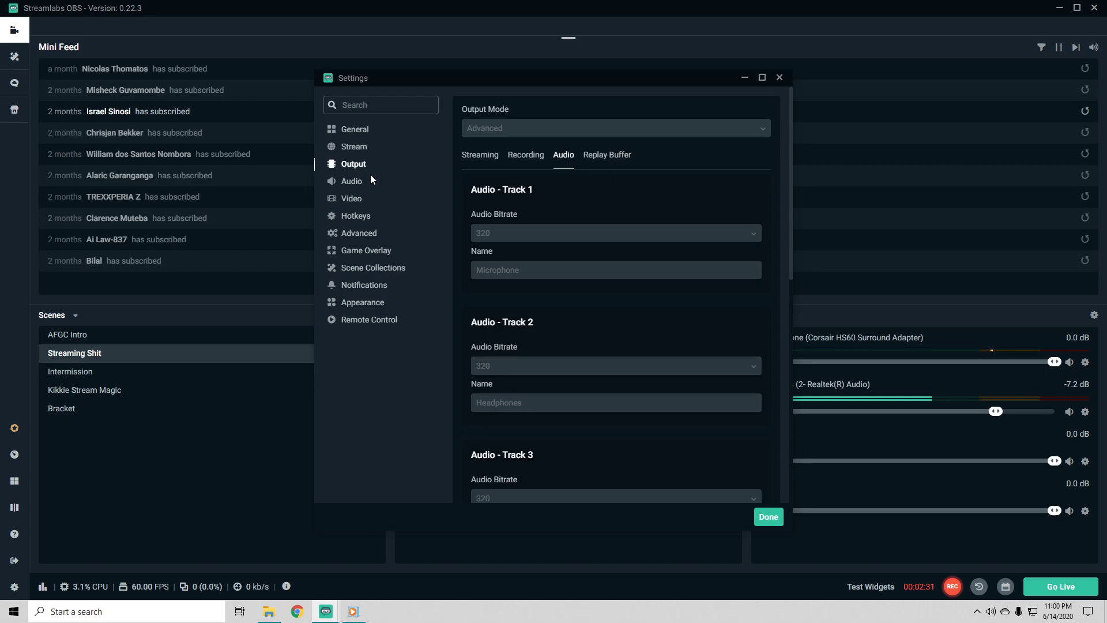
pyautogui.click(352, 184)
# Set the sample rate to 48khz, then review 1920x1080, Lanczos, 60 FPS video settings.
pyautogui.click(521, 131)
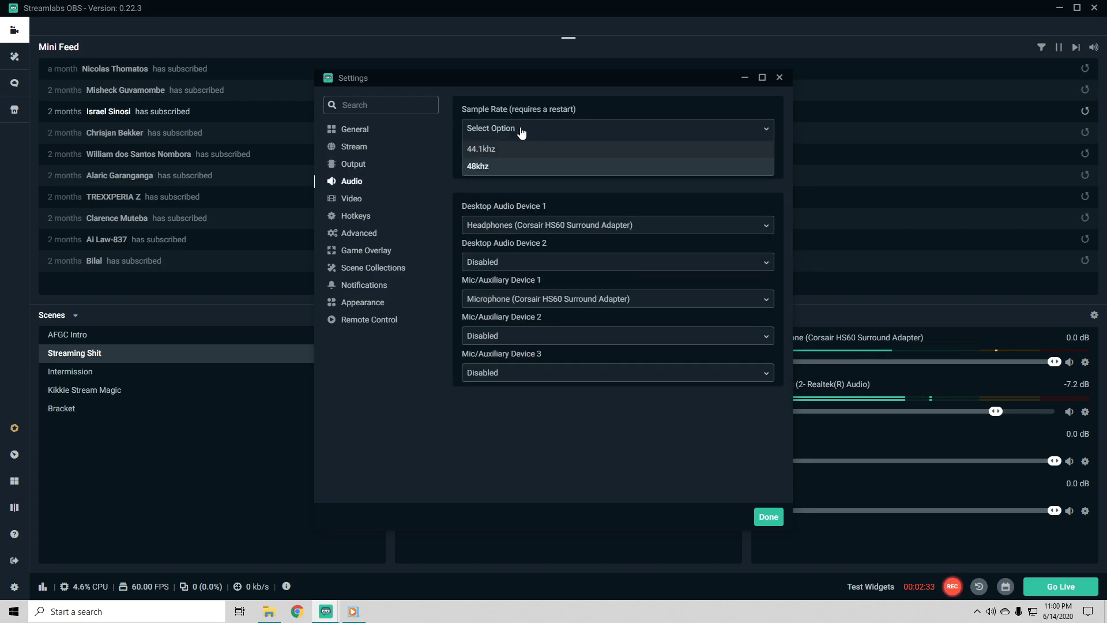
pyautogui.click(493, 167)
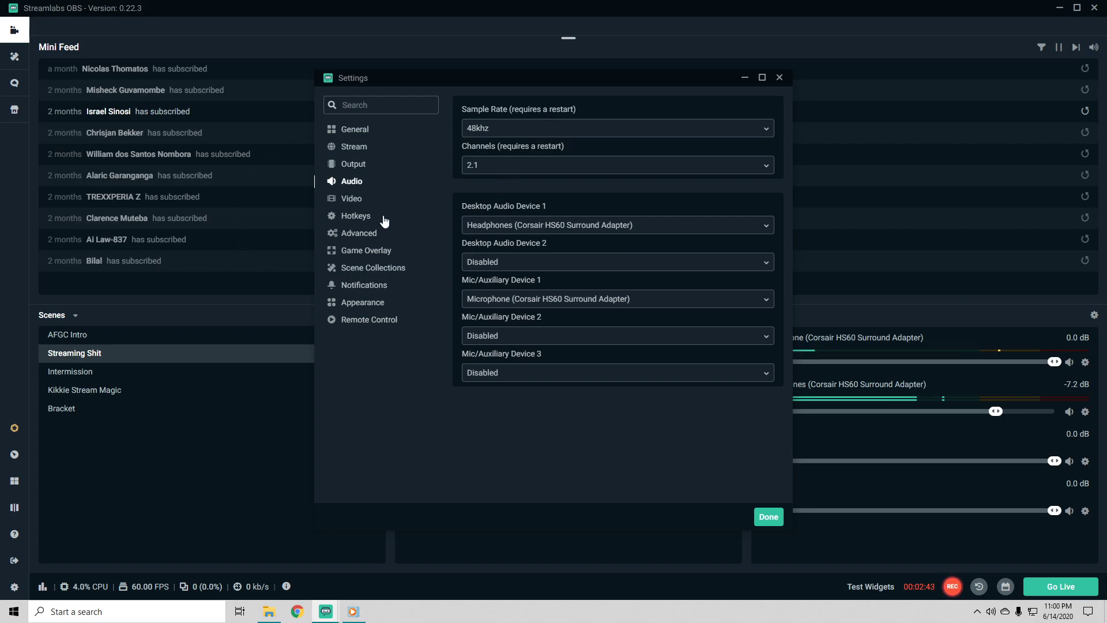
pyautogui.click(351, 200)
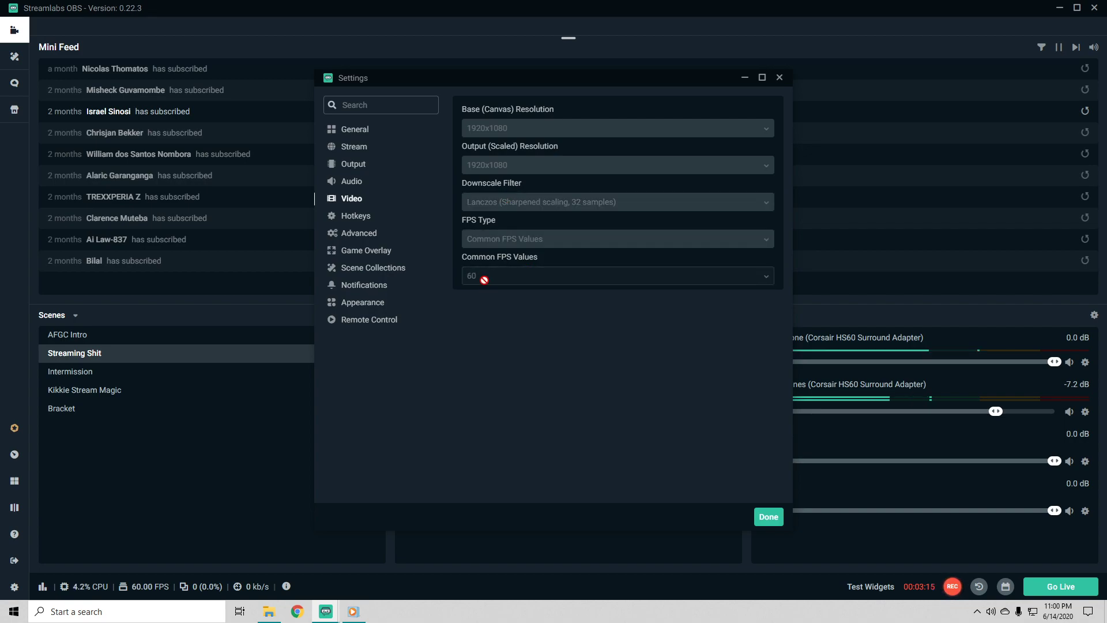
# Look over the Advanced settings page, then close Settings with Done.
pyautogui.click(353, 216)
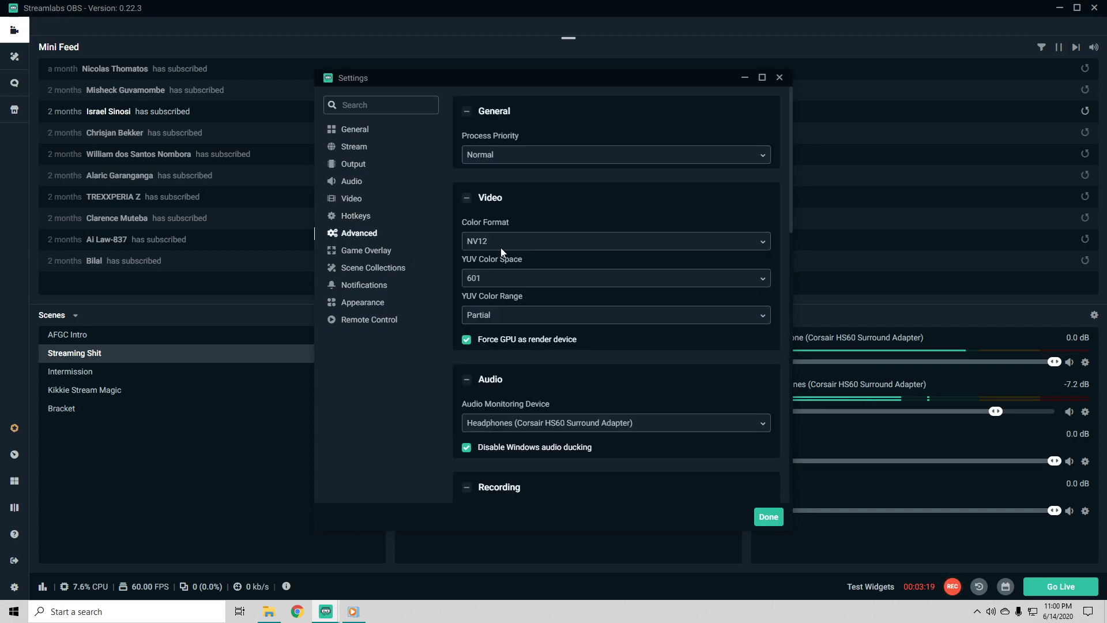
pyautogui.scroll(-3, 552, 211)
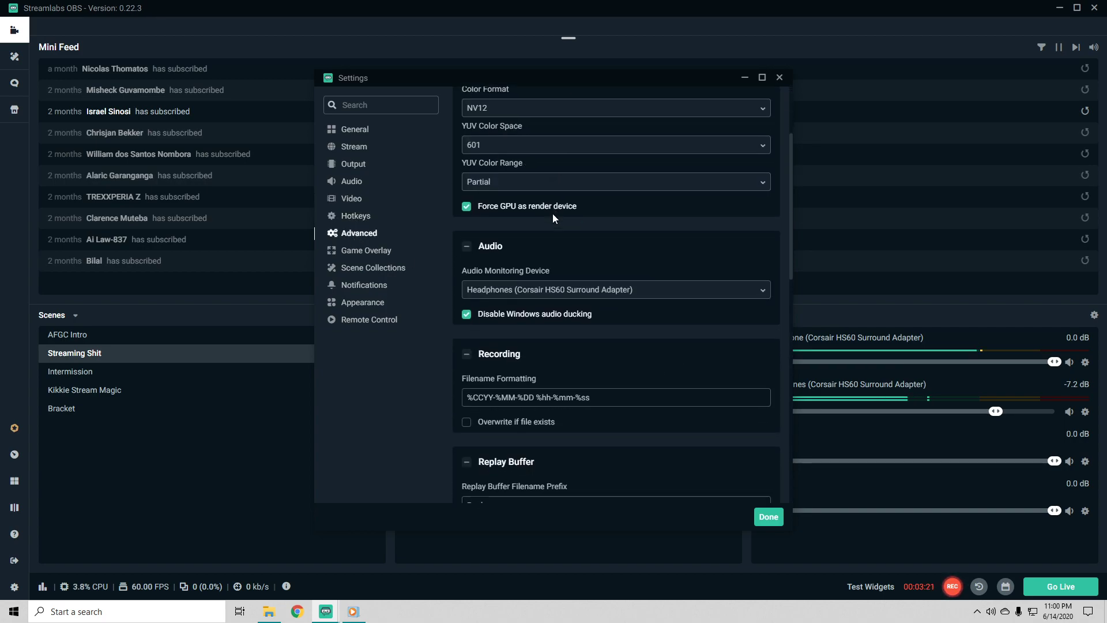
pyautogui.scroll(3, 553, 214)
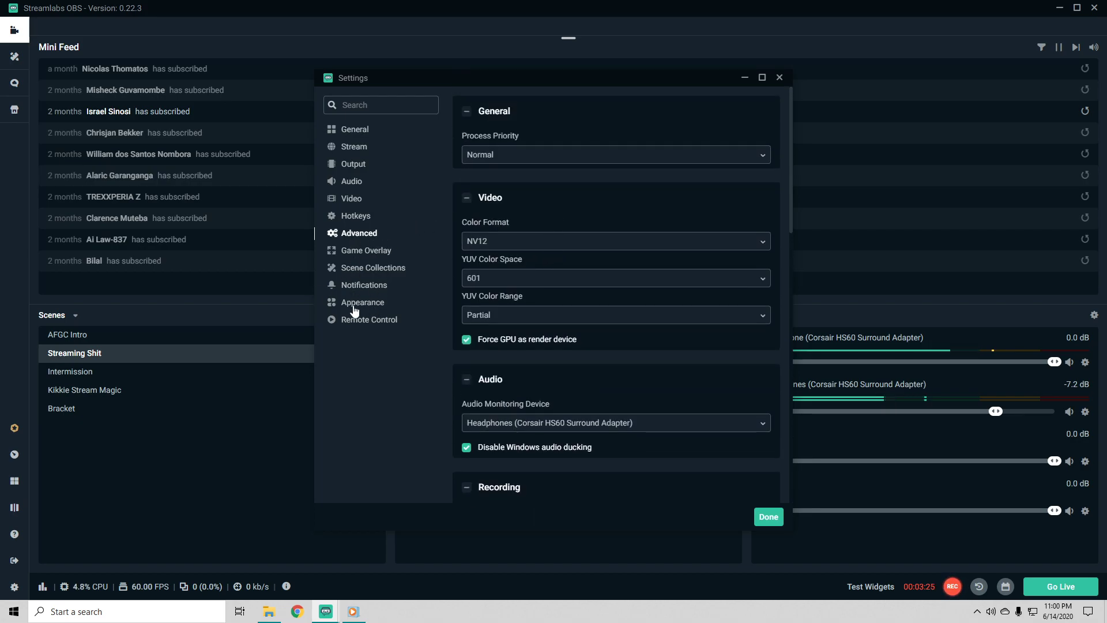
pyautogui.click(767, 518)
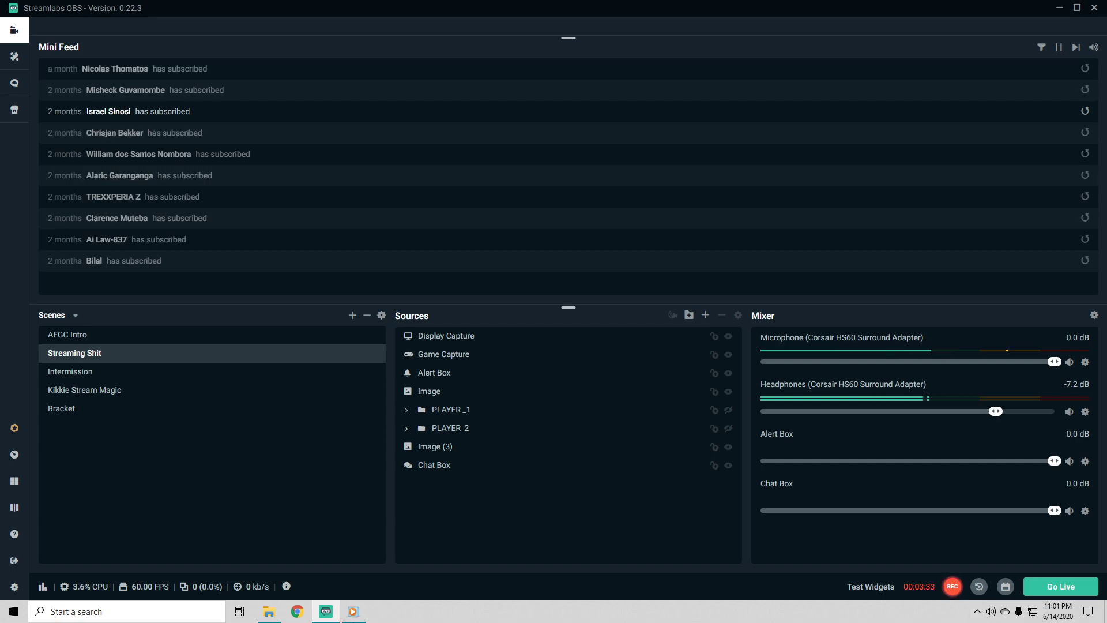
pyautogui.click(195, 614)
pyautogui.write('control')
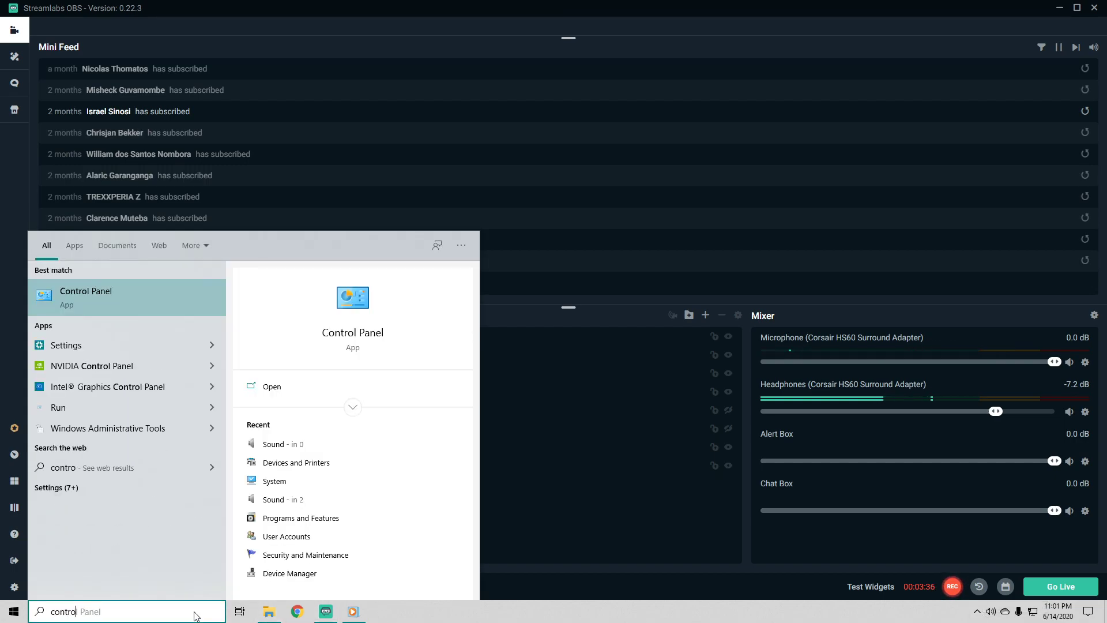
pyautogui.press('Return')
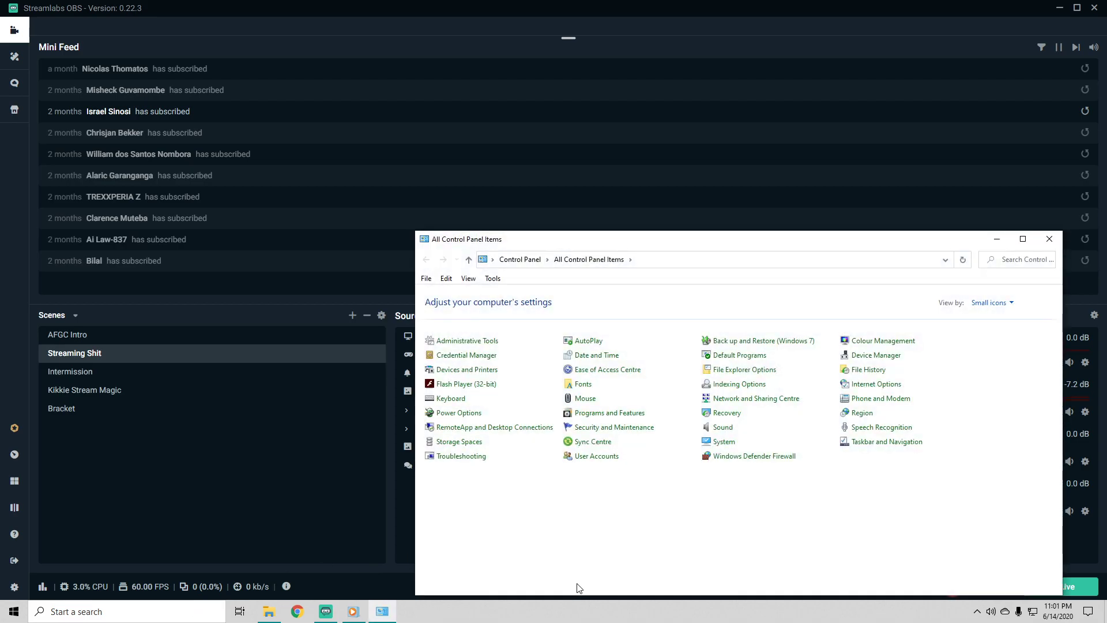
pyautogui.click(715, 433)
pyautogui.click(185, 151)
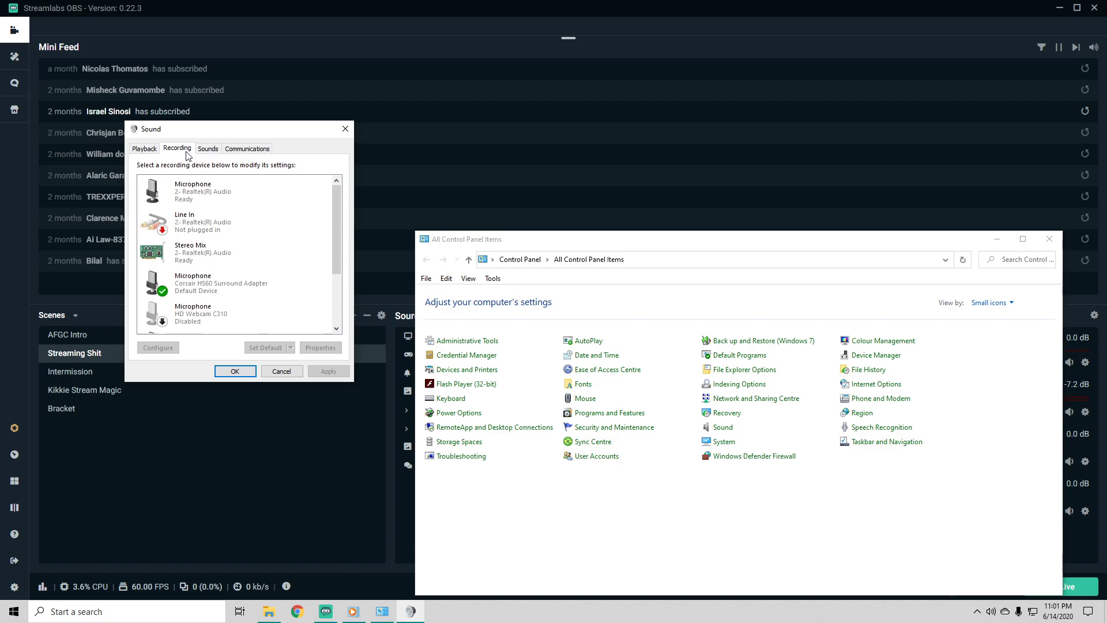
pyautogui.rightClick(190, 288)
pyautogui.click(221, 359)
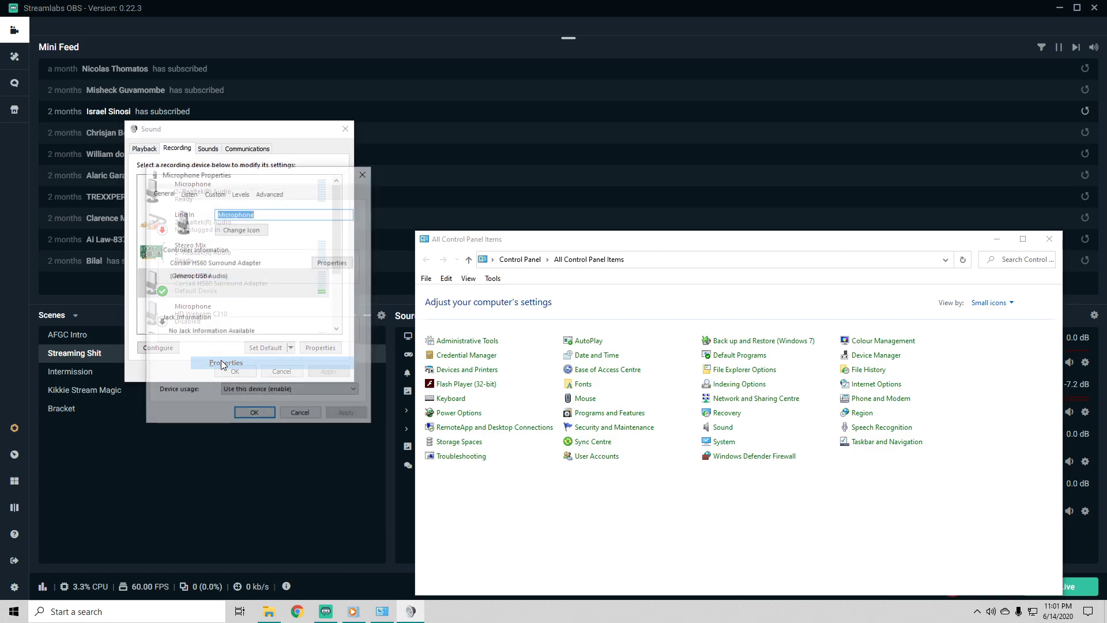
pyautogui.click(238, 194)
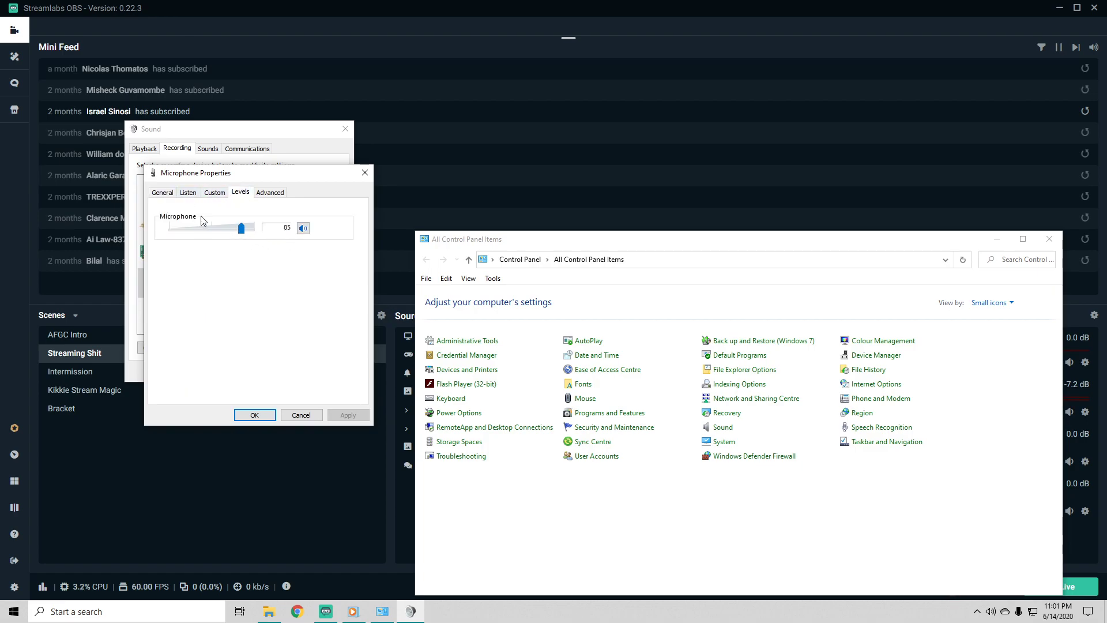
pyautogui.click(195, 197)
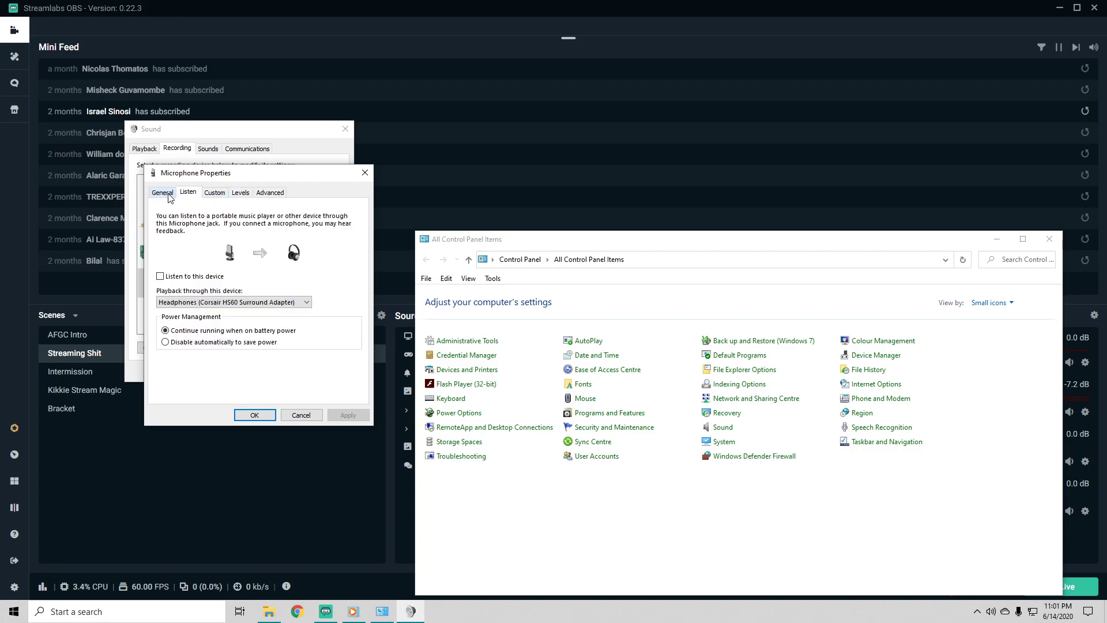
pyautogui.click(170, 197)
pyautogui.click(251, 412)
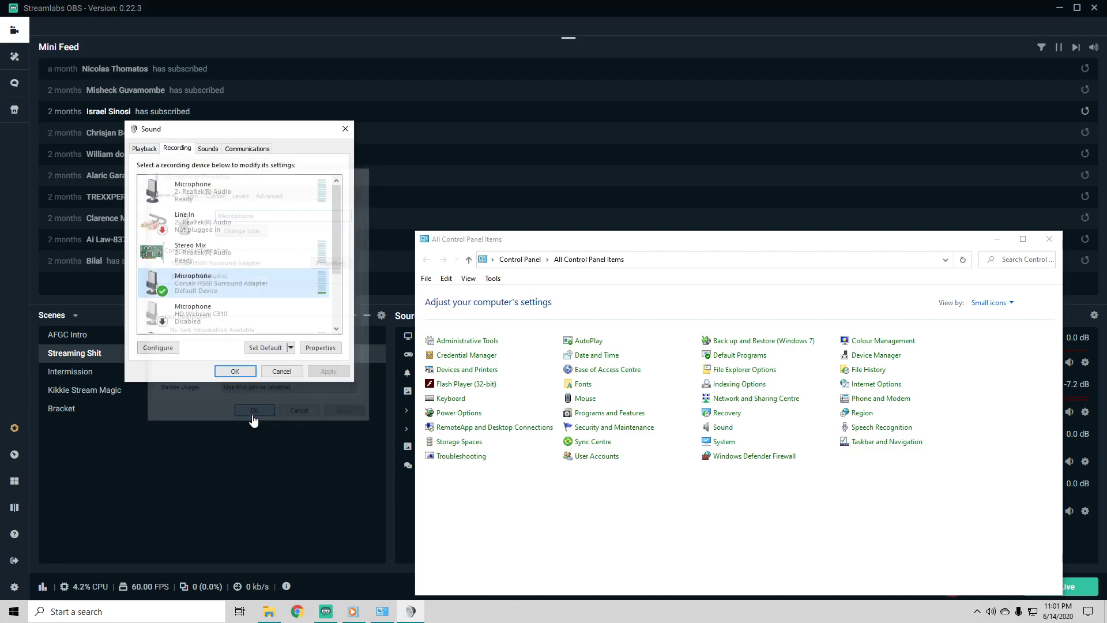
pyautogui.click(238, 374)
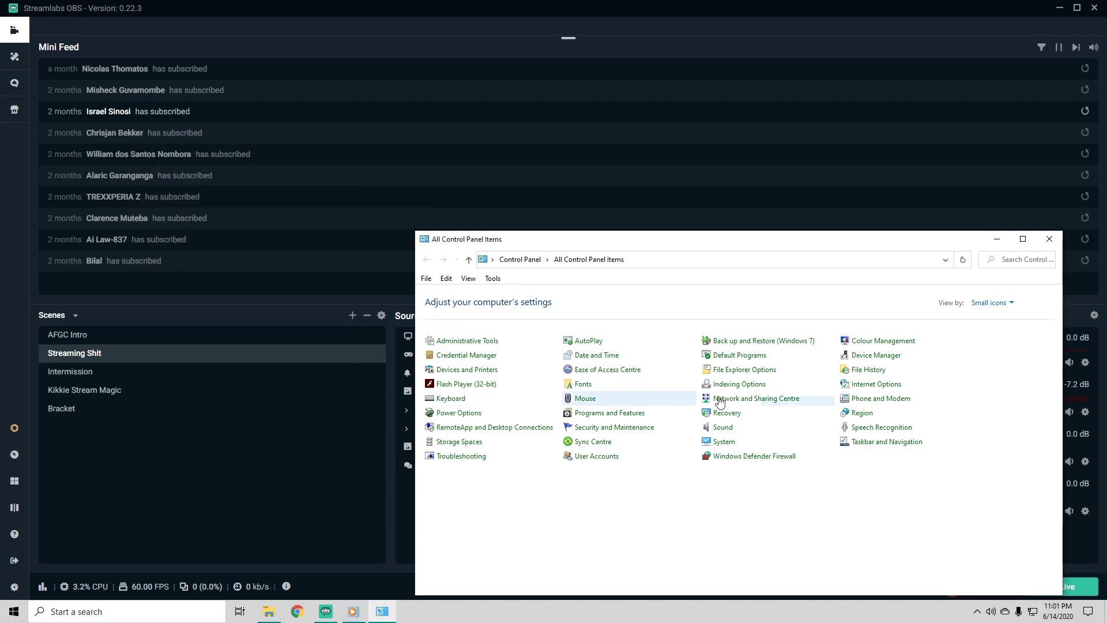
pyautogui.click(1049, 239)
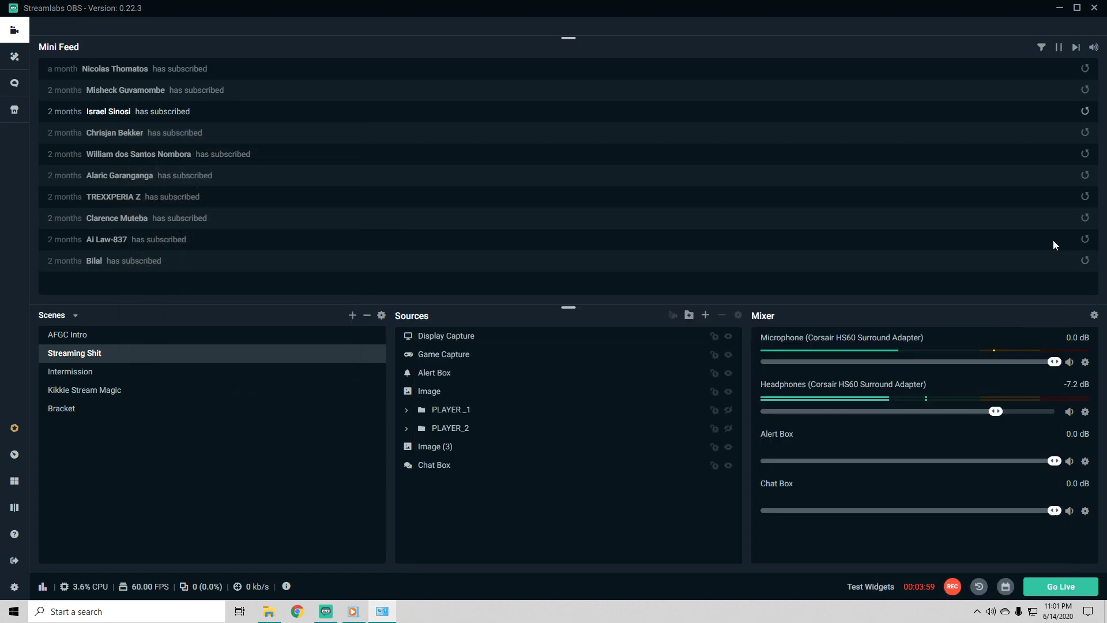
pyautogui.click(992, 612)
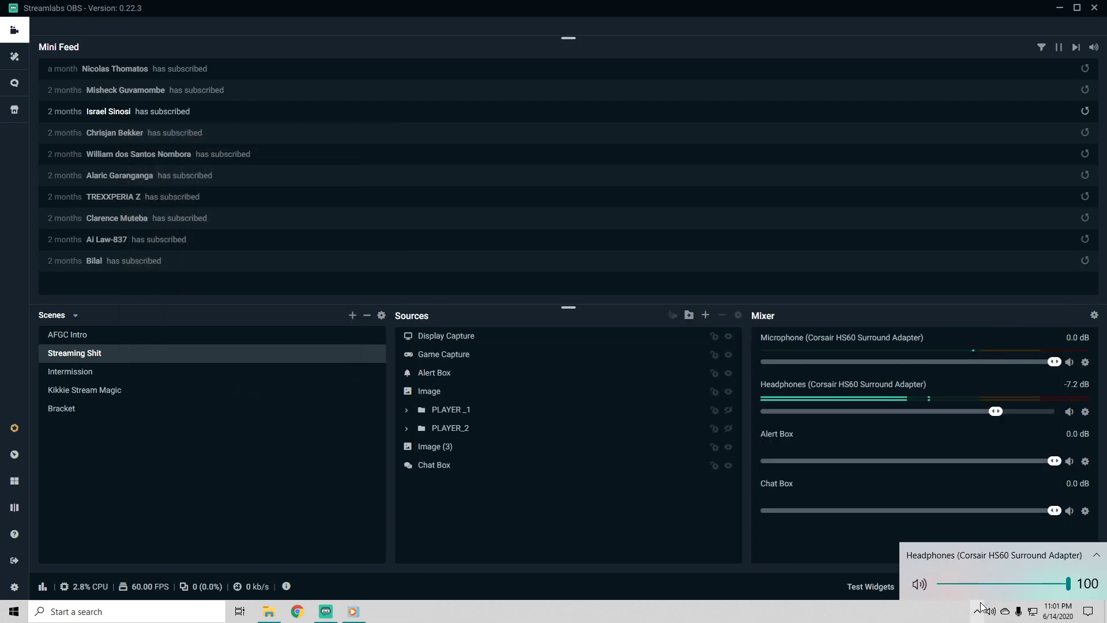
pyautogui.rightClick(991, 611)
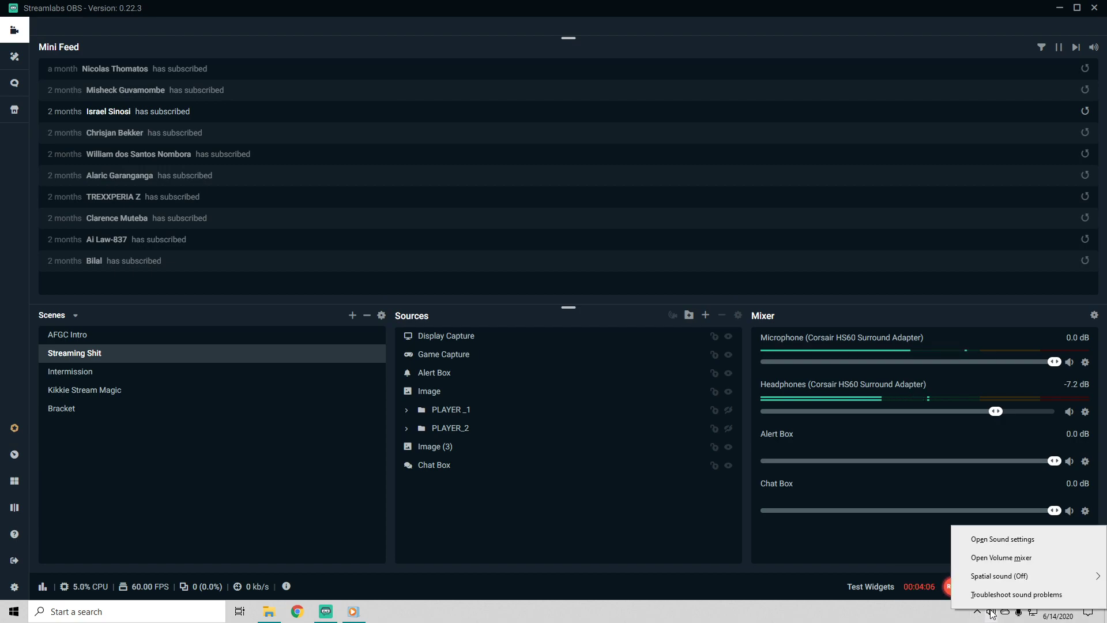
pyautogui.click(993, 541)
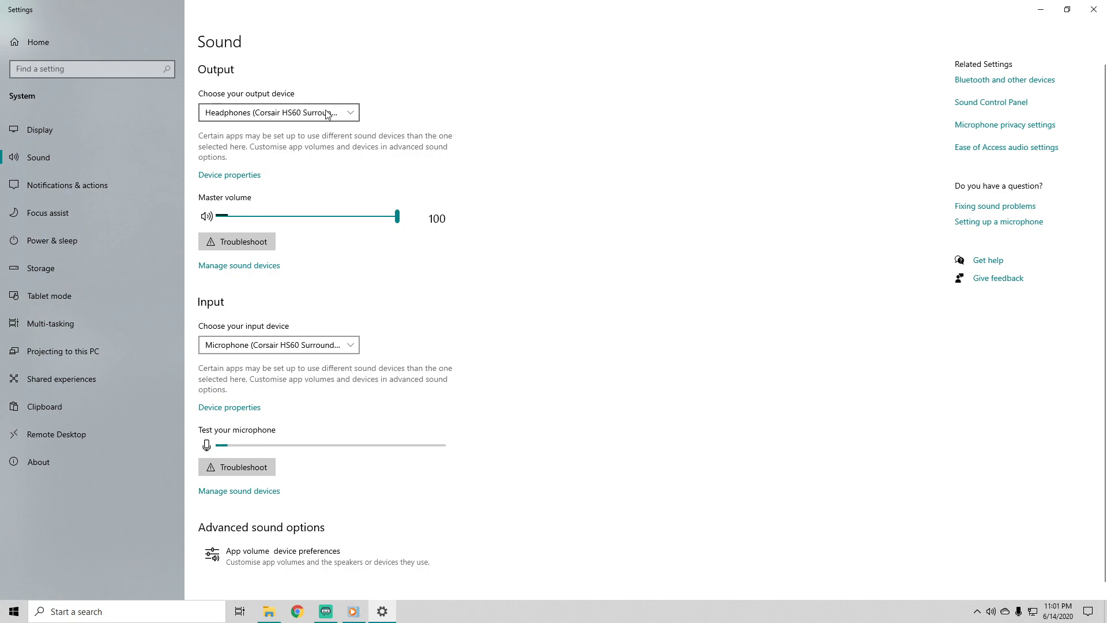
pyautogui.click(1103, 9)
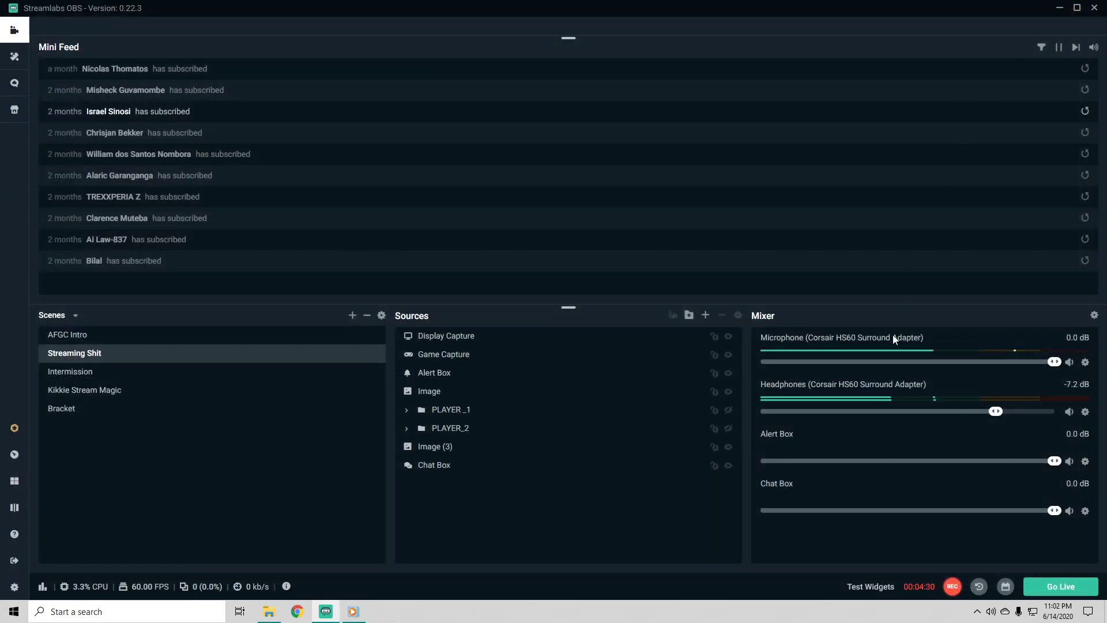